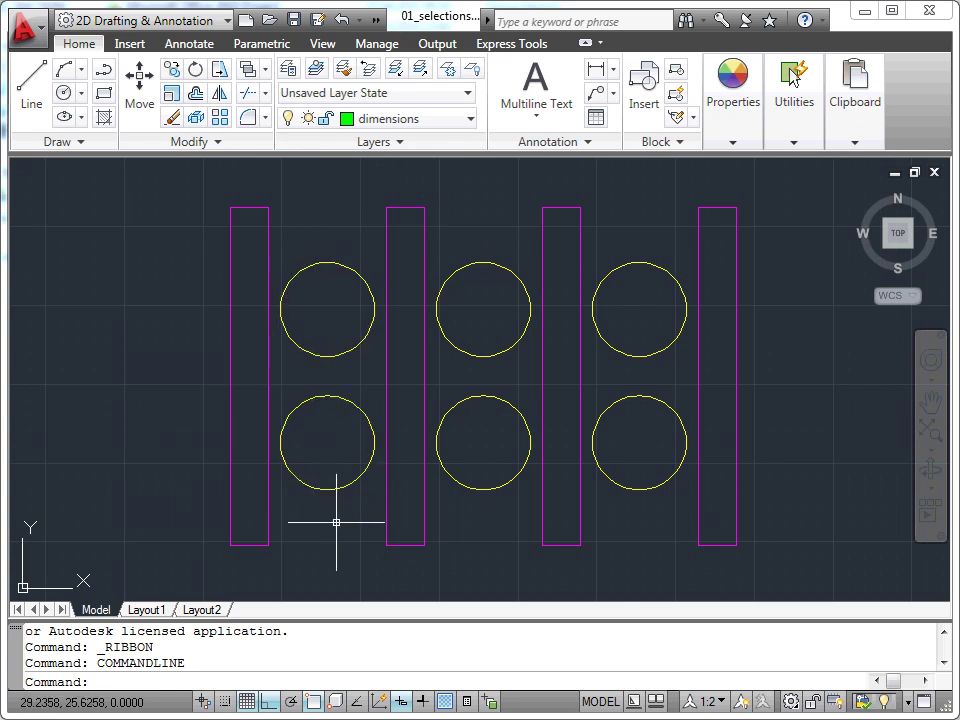
Erase the six yellow circles using a left-to-right window selection
click(178, 120)
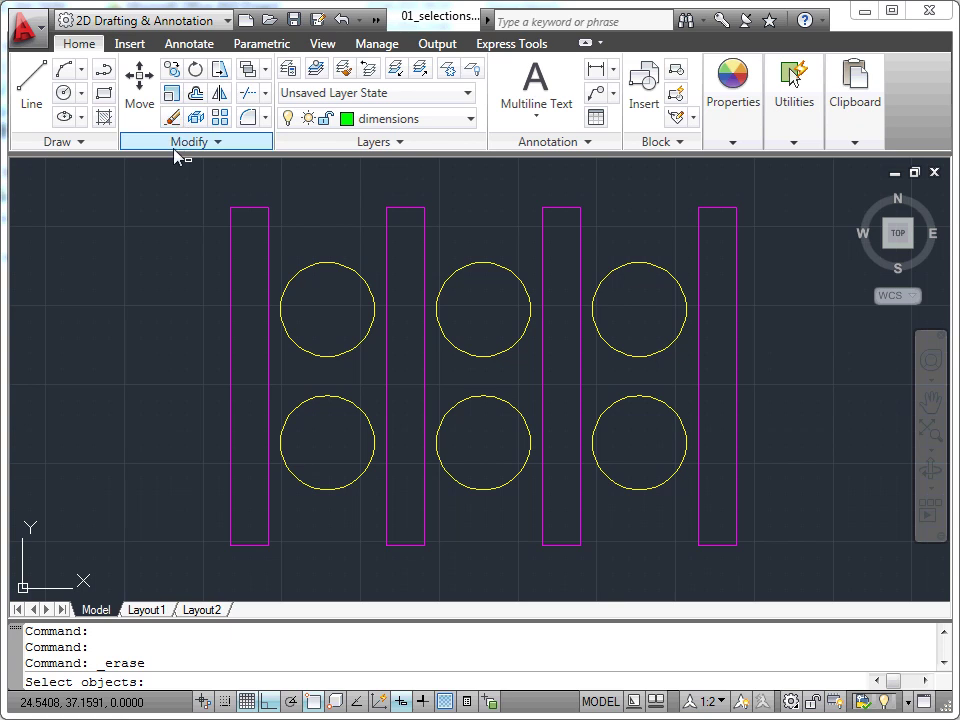
click(168, 235)
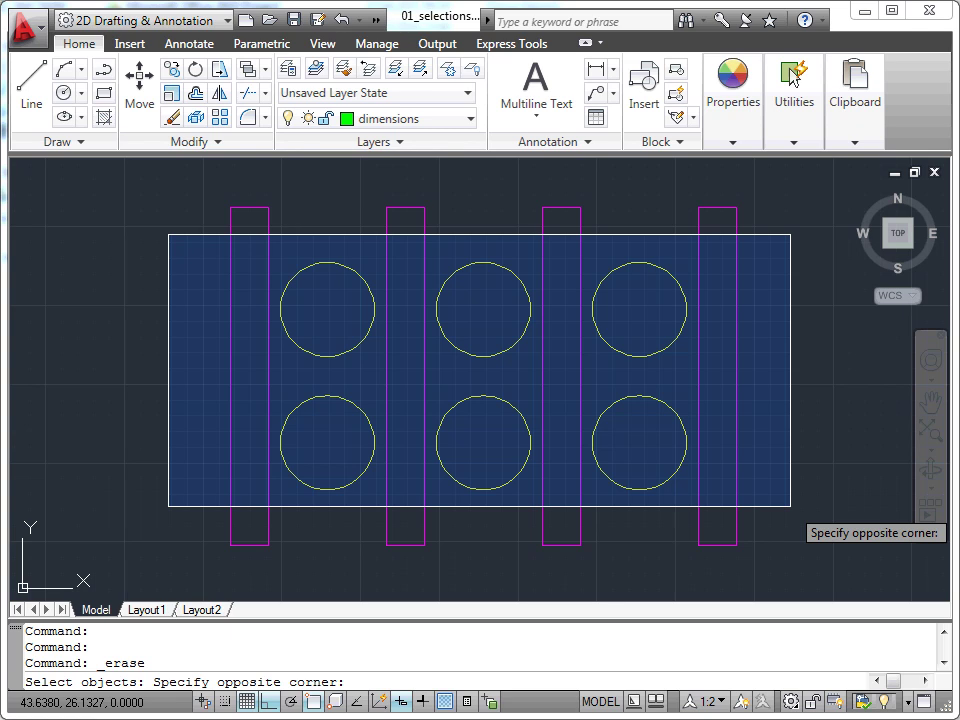
click(790, 506)
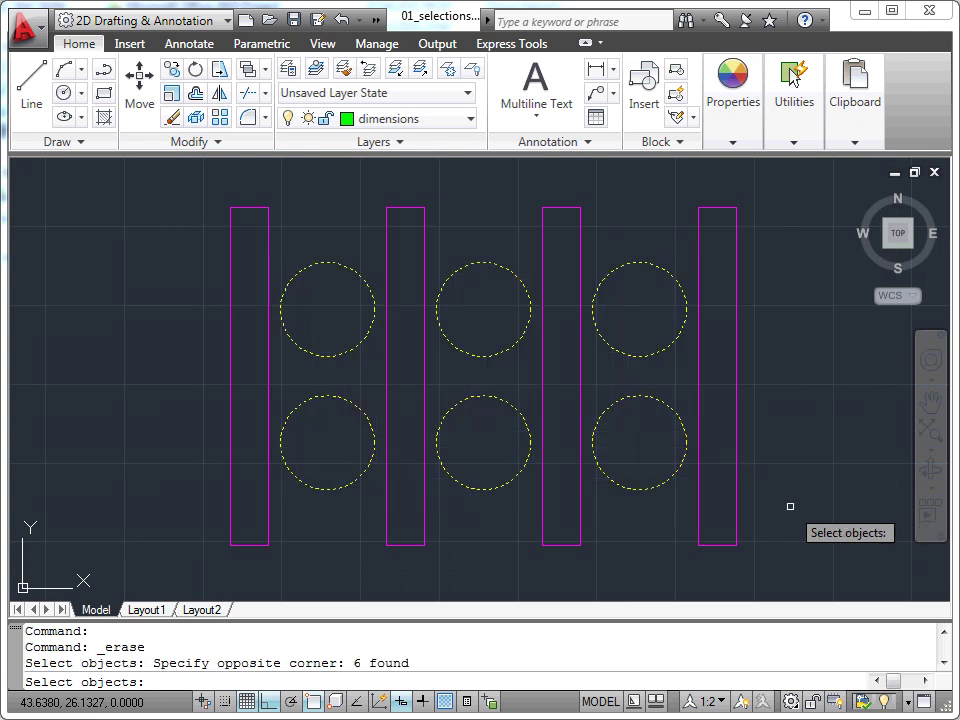
key(Return)
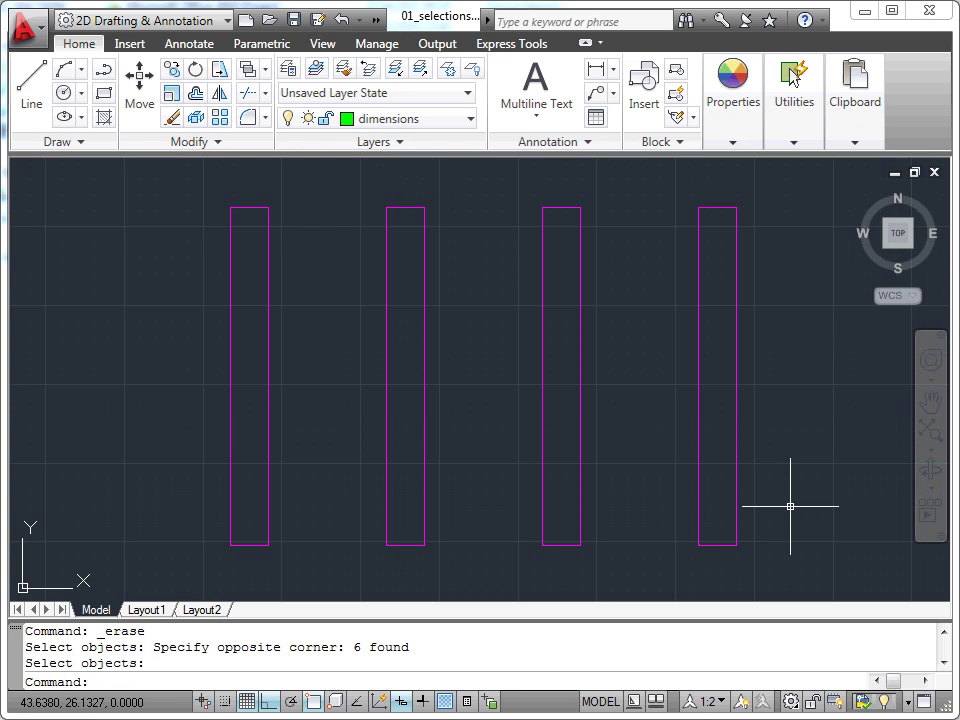
Undo the erase to restore the six yellow circles
key(ctrl+z)
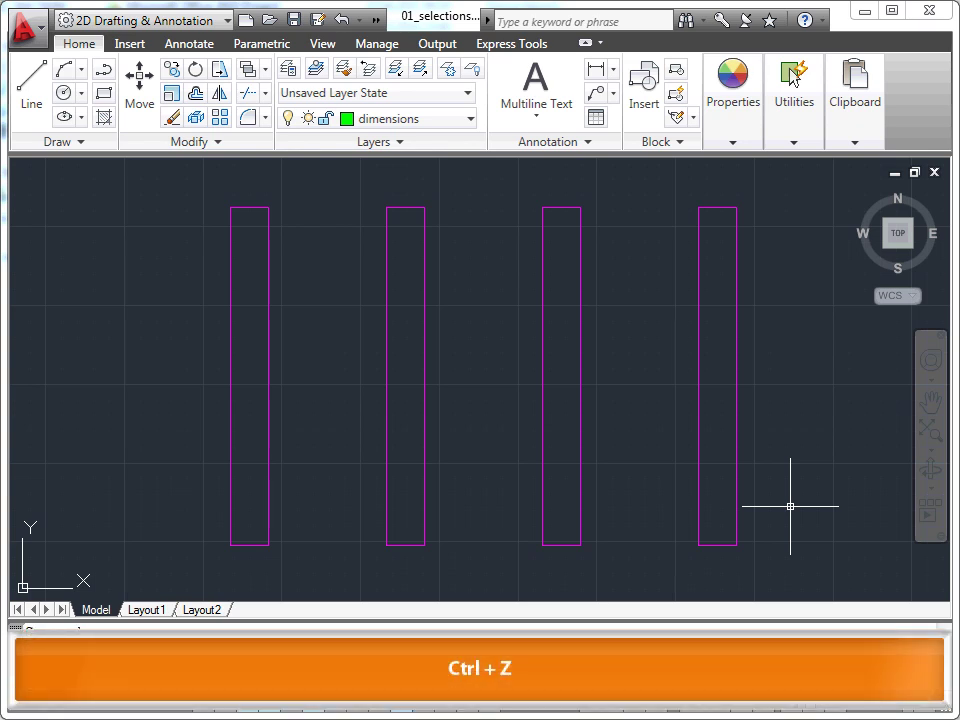
click(343, 22)
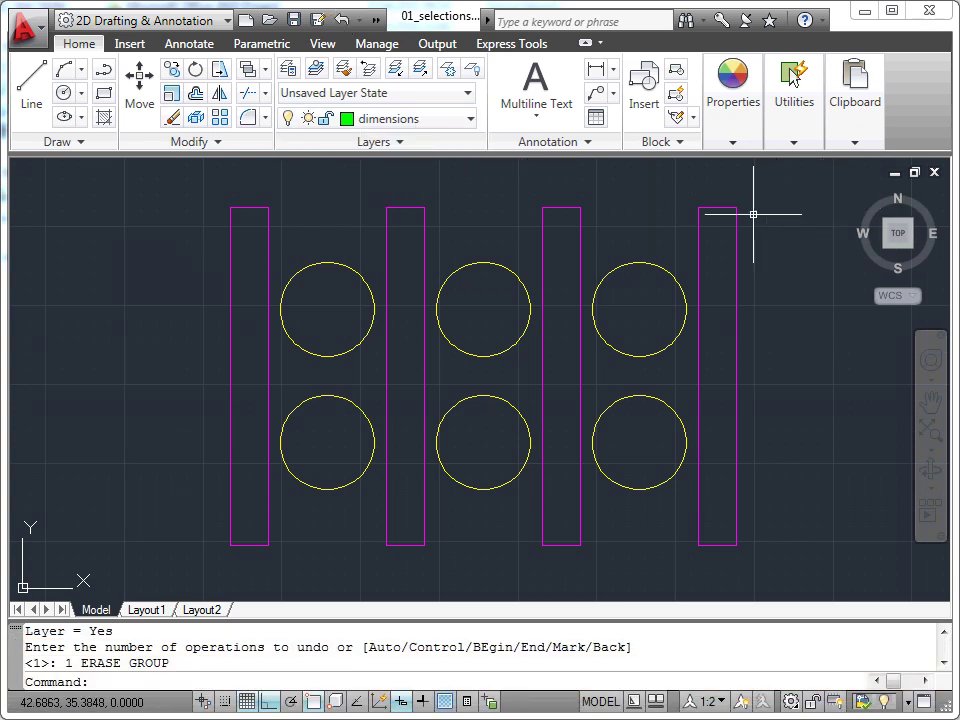
Erase the four magenta rectangles with a right-to-left crossing window across their tops
click(172, 118)
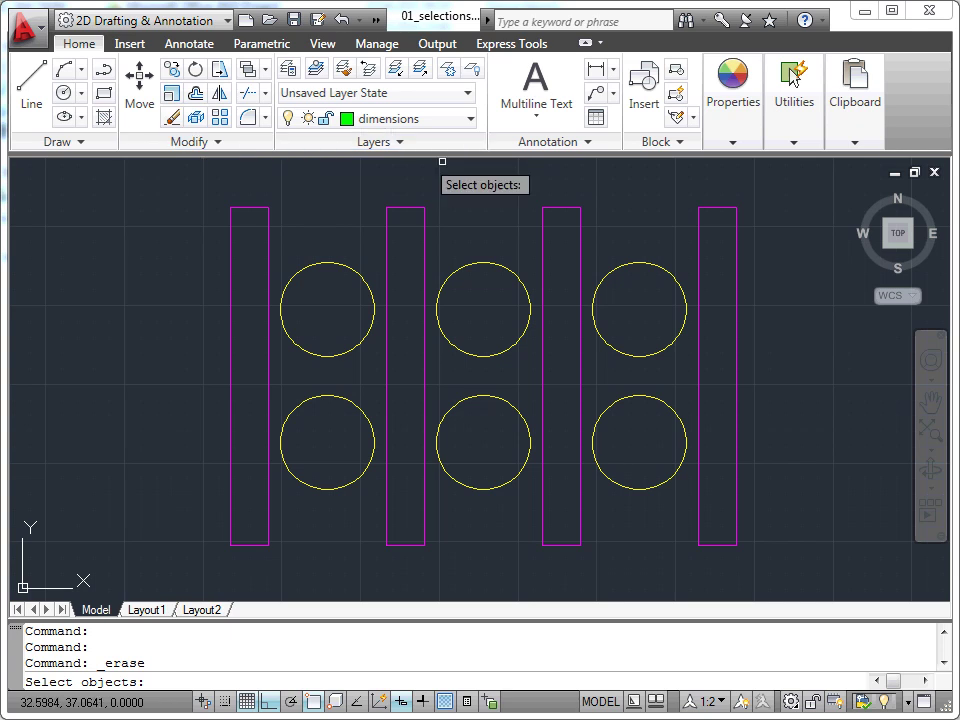
click(781, 192)
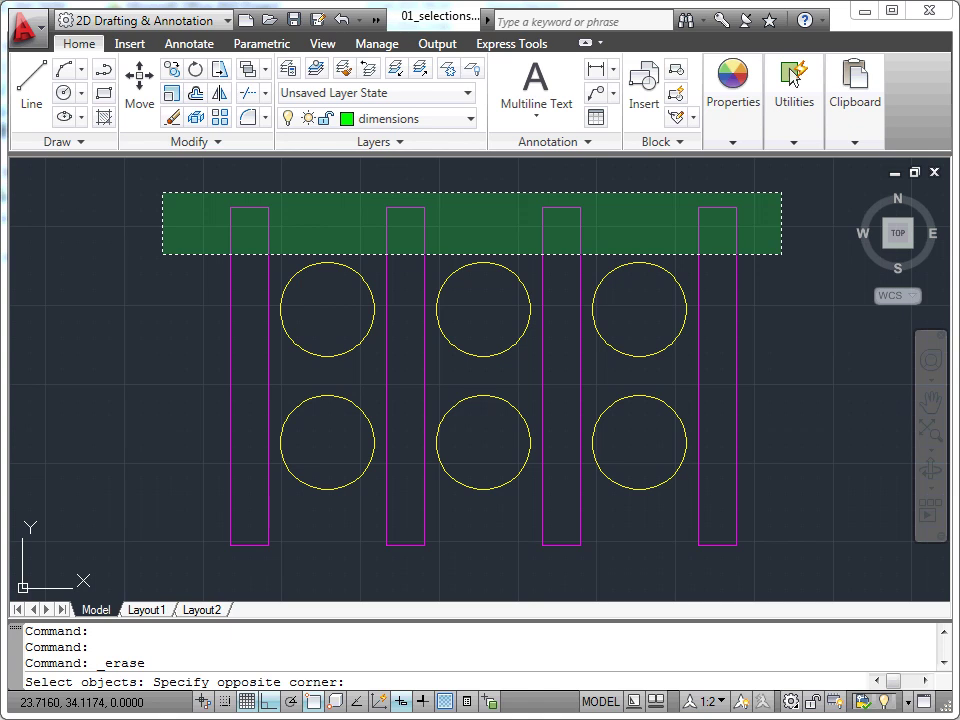
click(162, 254)
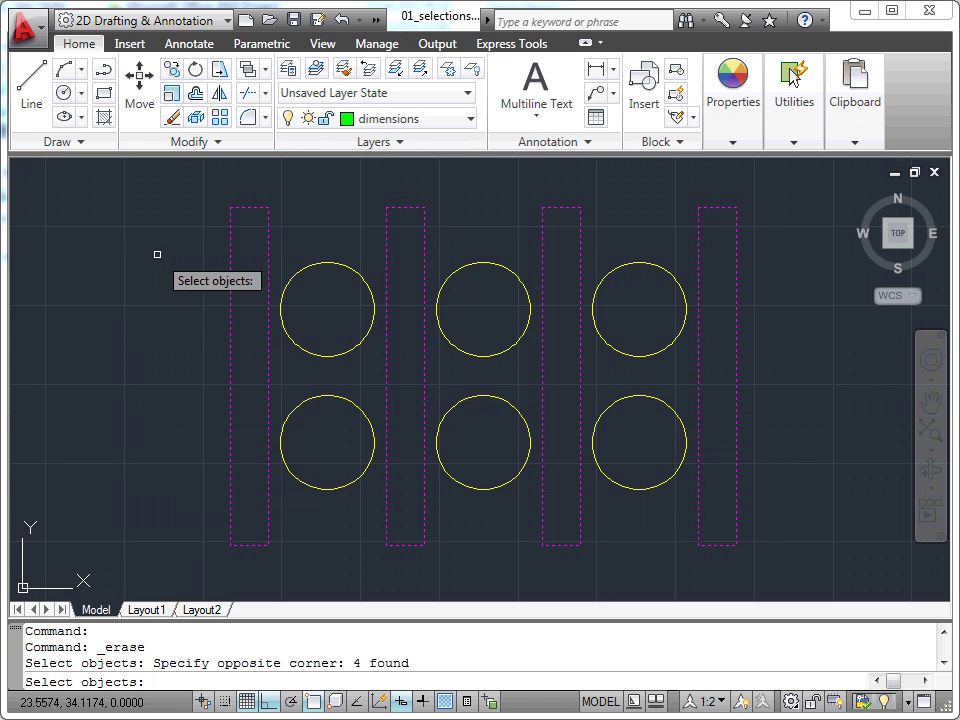
key(Return)
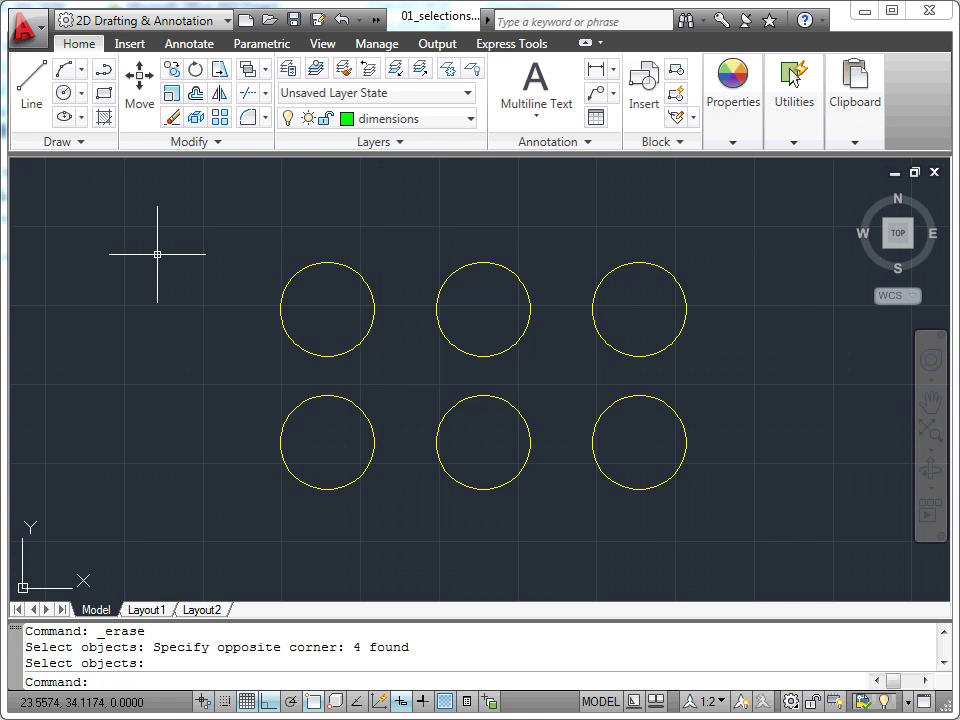
Zoom and pan to centre the two keyed plate drawings dimensioned 18.70 and 14.70
scroll(157, 254, down, 2)
scroll(157, 254, down, 3)
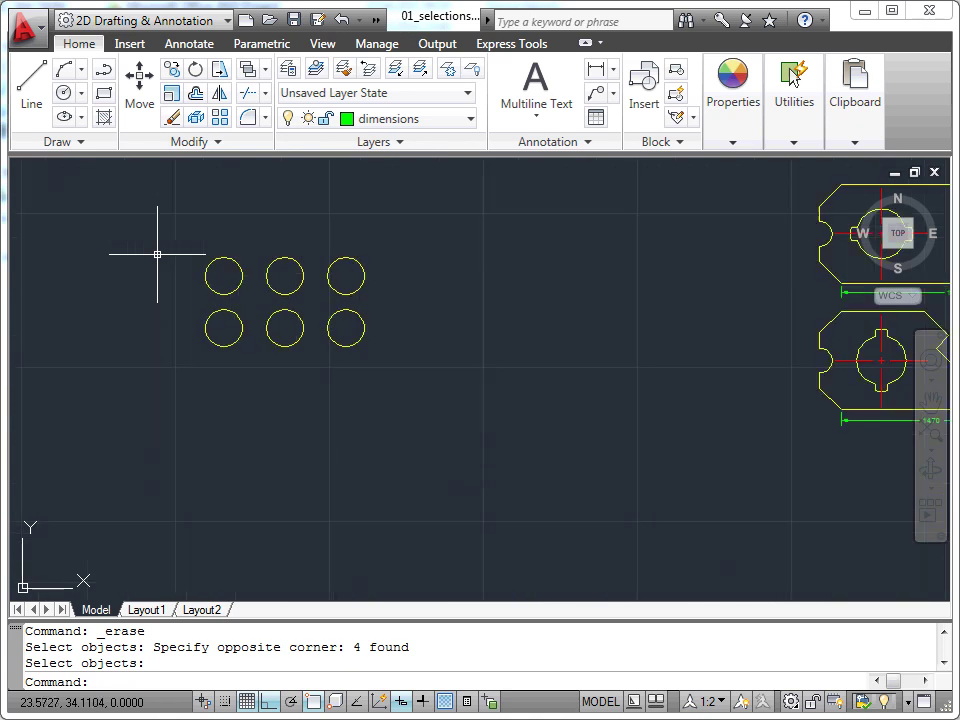
scroll(157, 254, down, 1)
mouse_move(499, 404)
middle_down()
mouse_move(302, 452)
mouse_move(296, 467)
middle_up()
scroll(304, 462, up, 3)
mouse_move(349, 409)
middle_down()
mouse_move(238, 521)
mouse_move(218, 478)
mouse_move(154, 508)
middle_up()
scroll(242, 514, up, 3)
scroll(154, 508, down, 1)
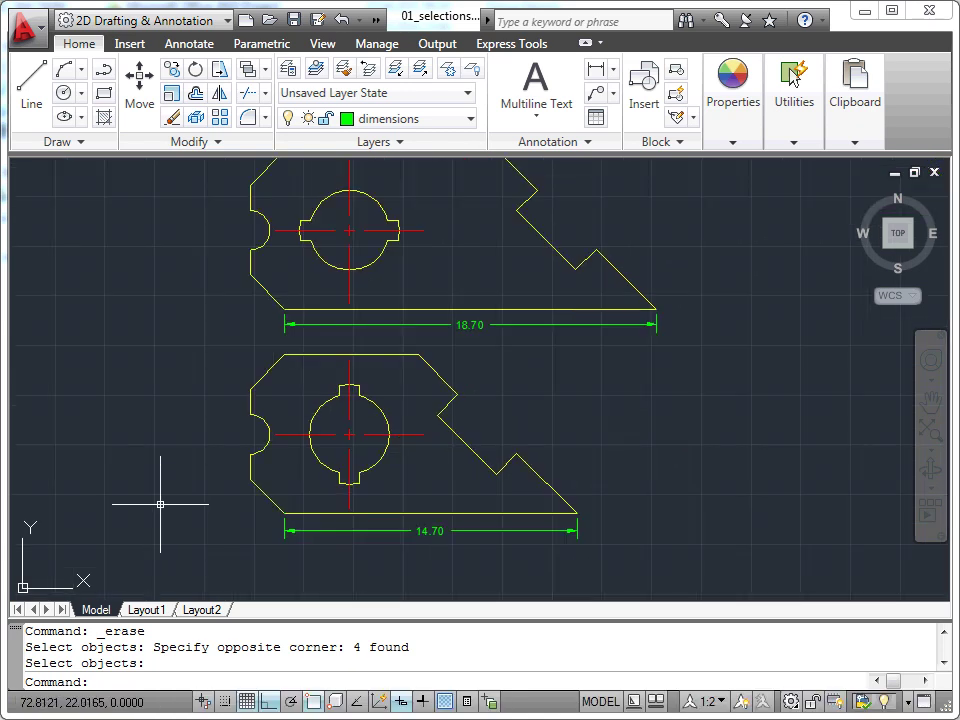
middle_drag(681, 418, 691, 452)
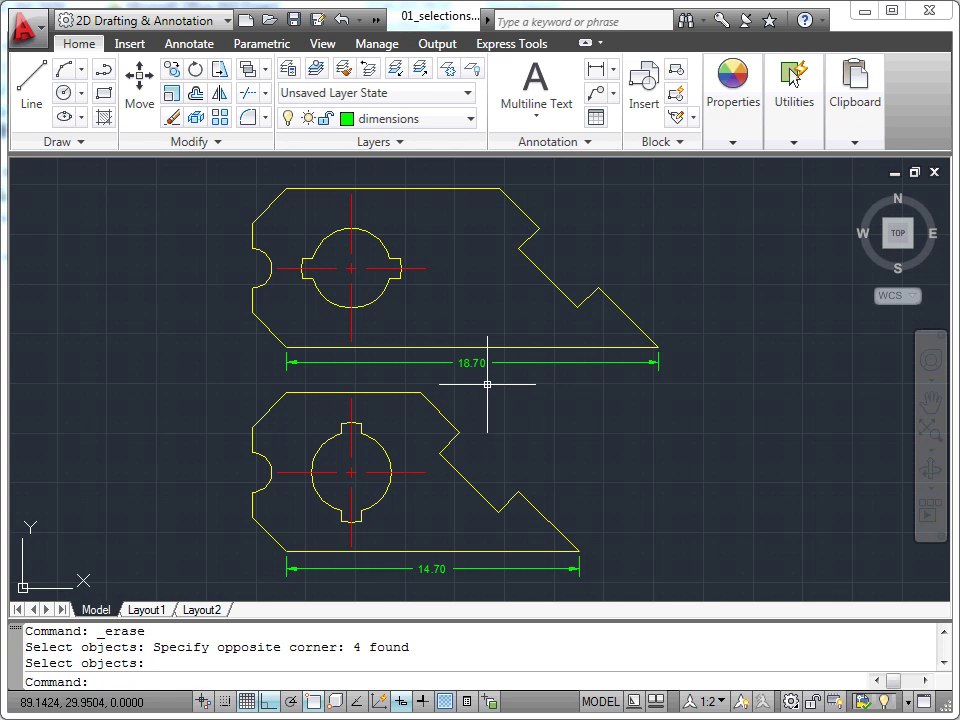
Move the lower plate's notch edges 4 units right from the lower-right corner endpoint
click(150, 105)
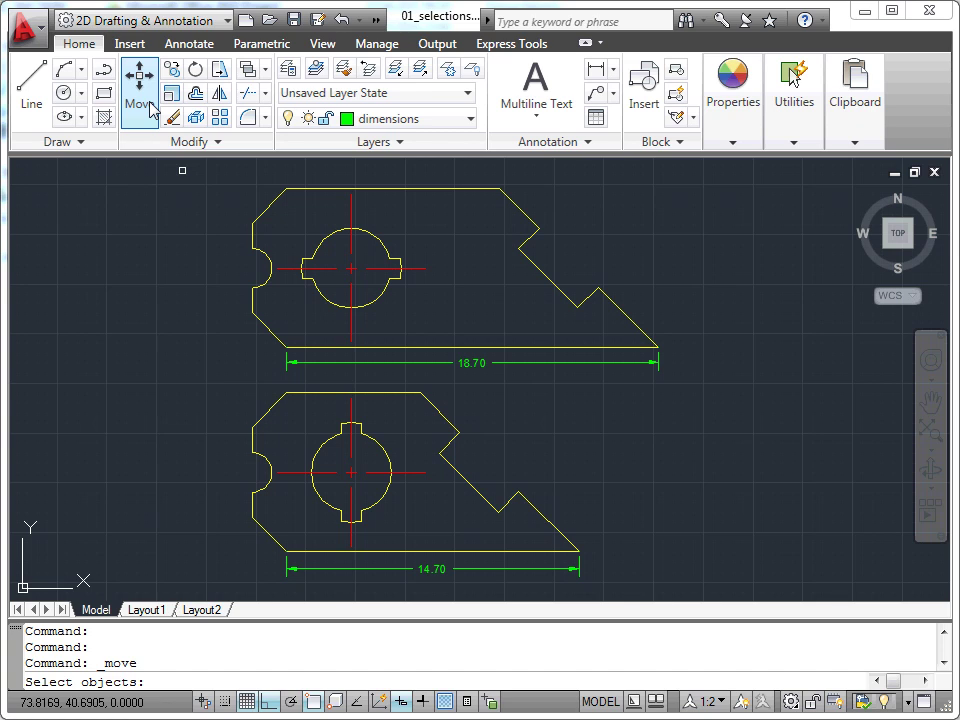
click(566, 395)
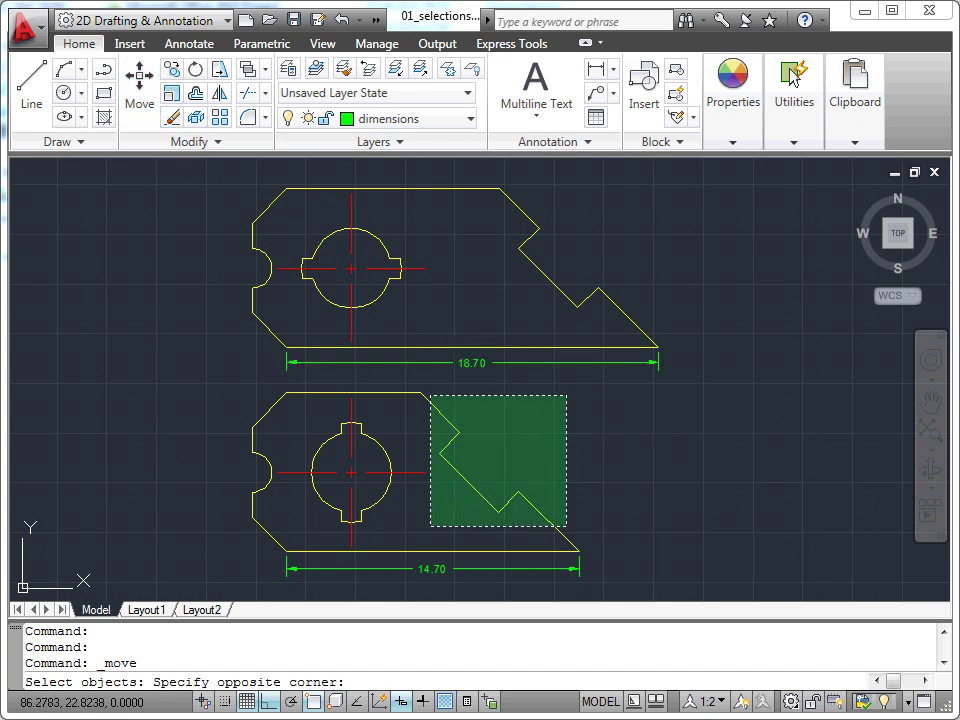
click(430, 525)
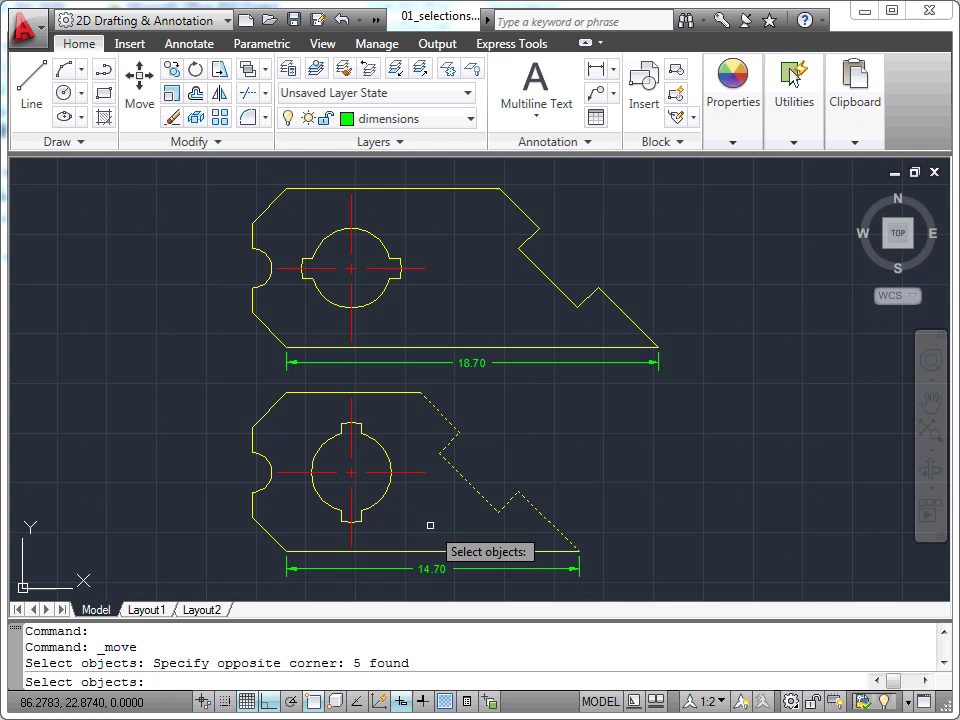
key(Return)
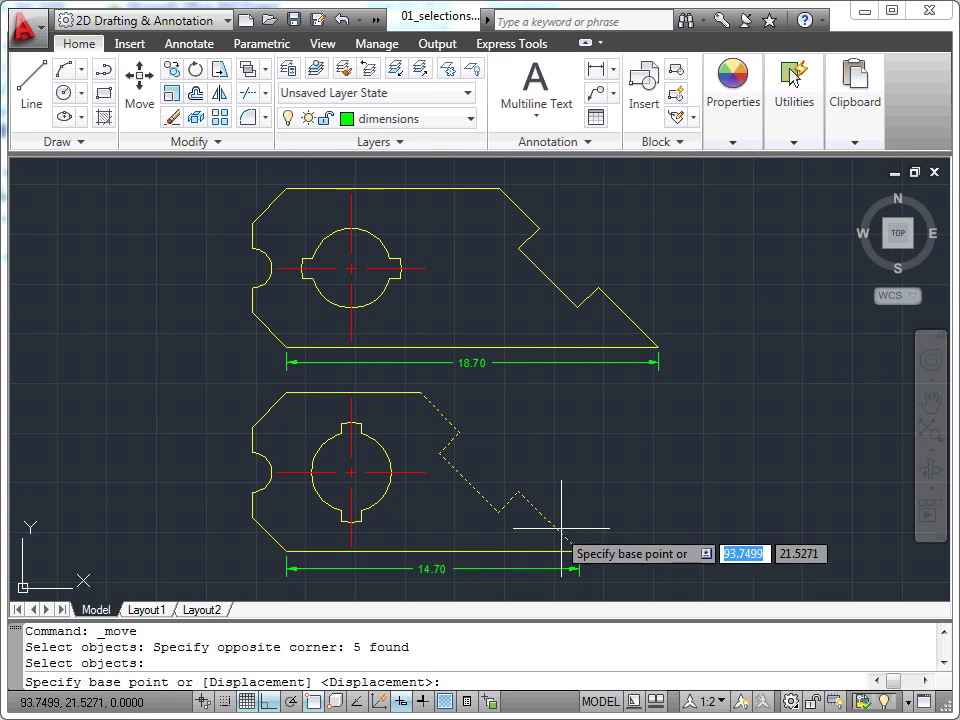
click(579, 551)
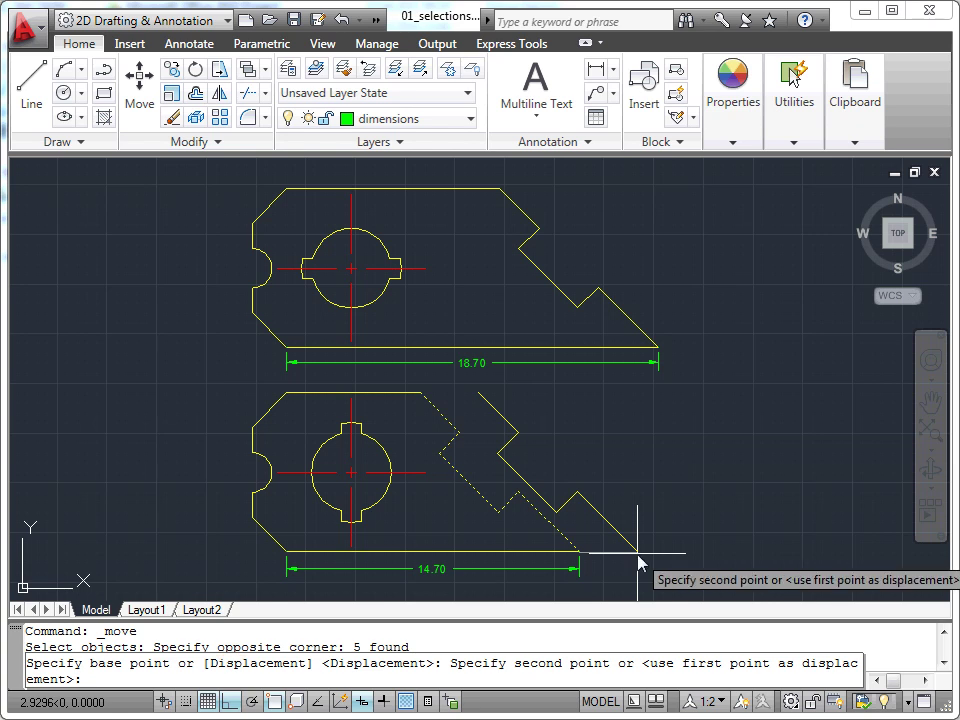
text(4)
key(Return)
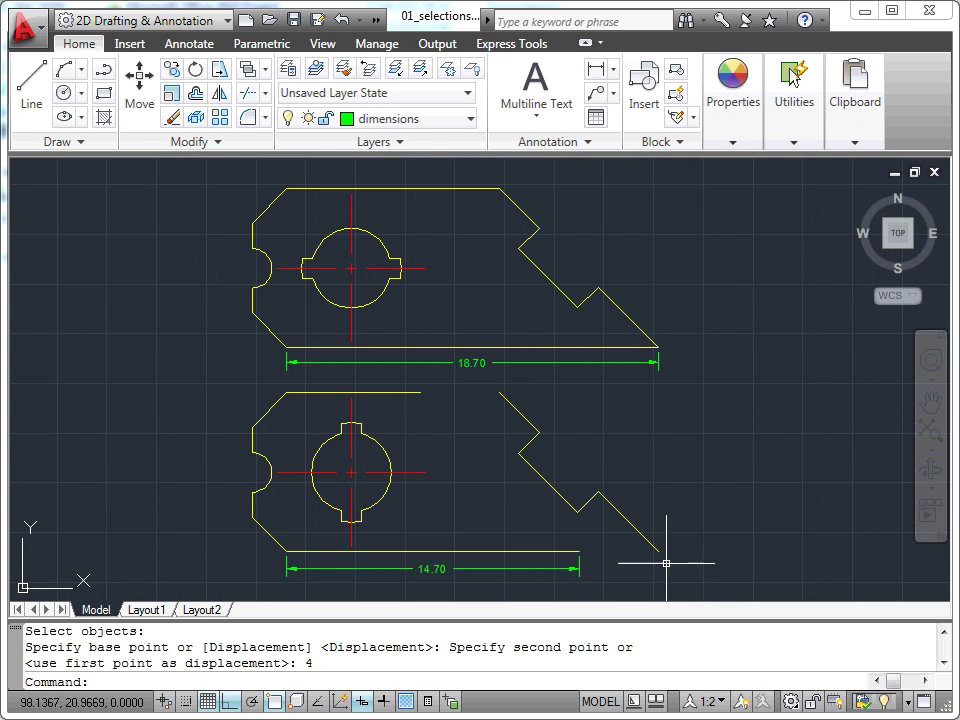
Extend the lower plate's top and bottom edges to the notch lines, making it 18.70 wide
click(266, 94)
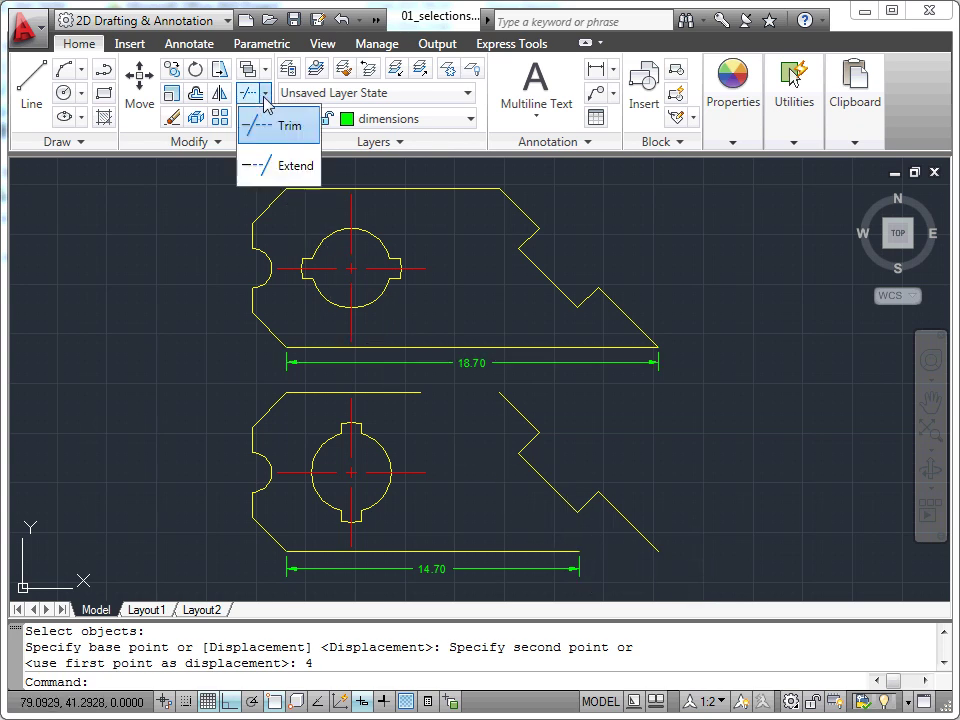
click(274, 165)
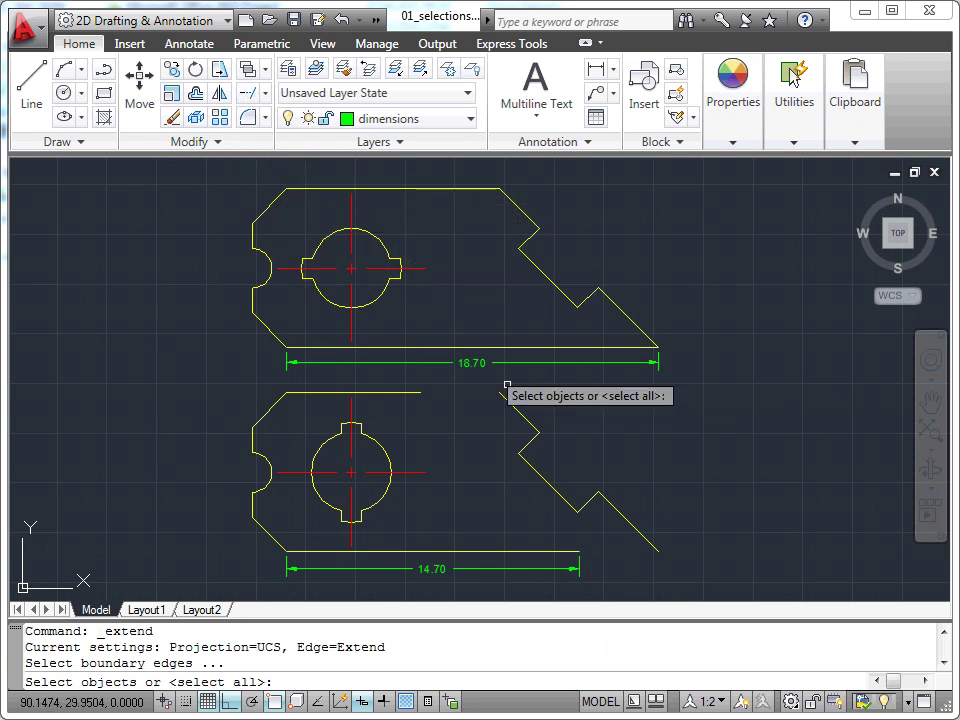
click(681, 408)
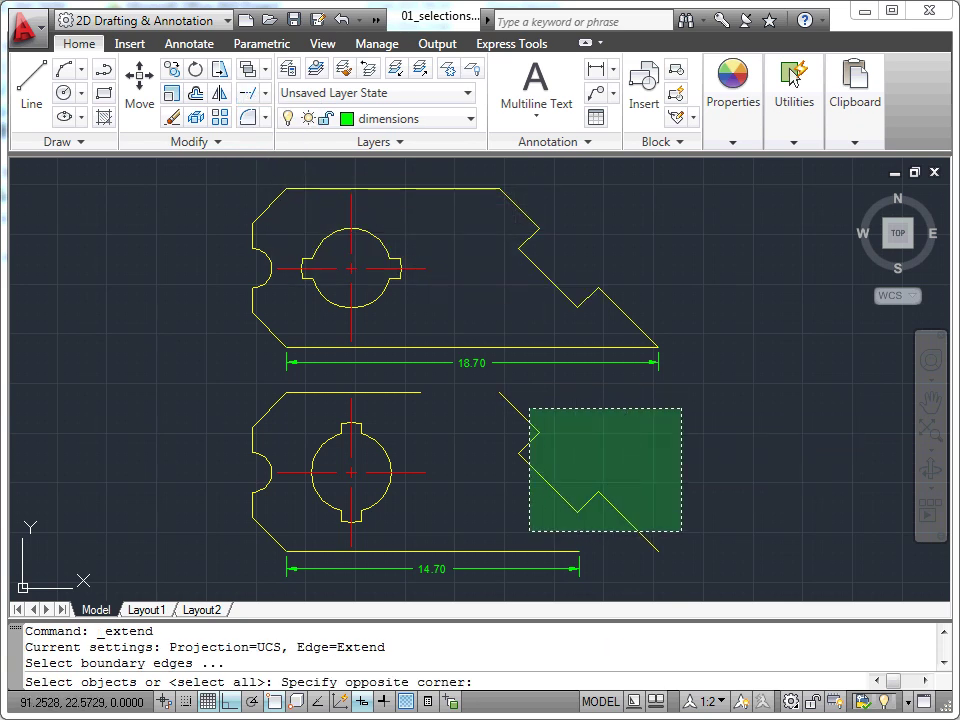
click(498, 523)
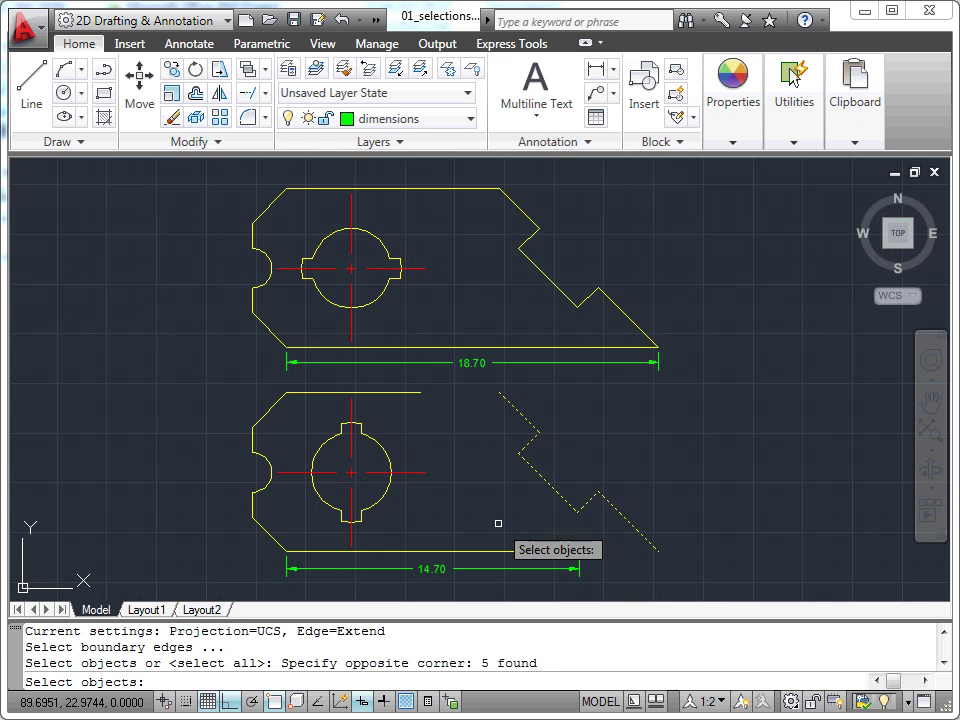
key(Return)
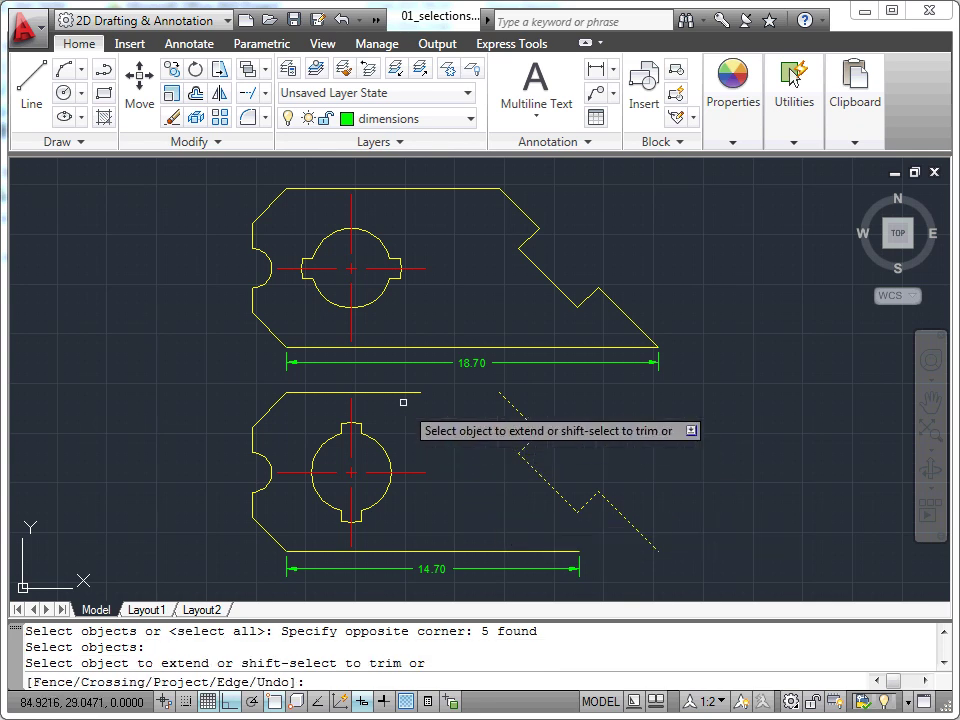
click(400, 392)
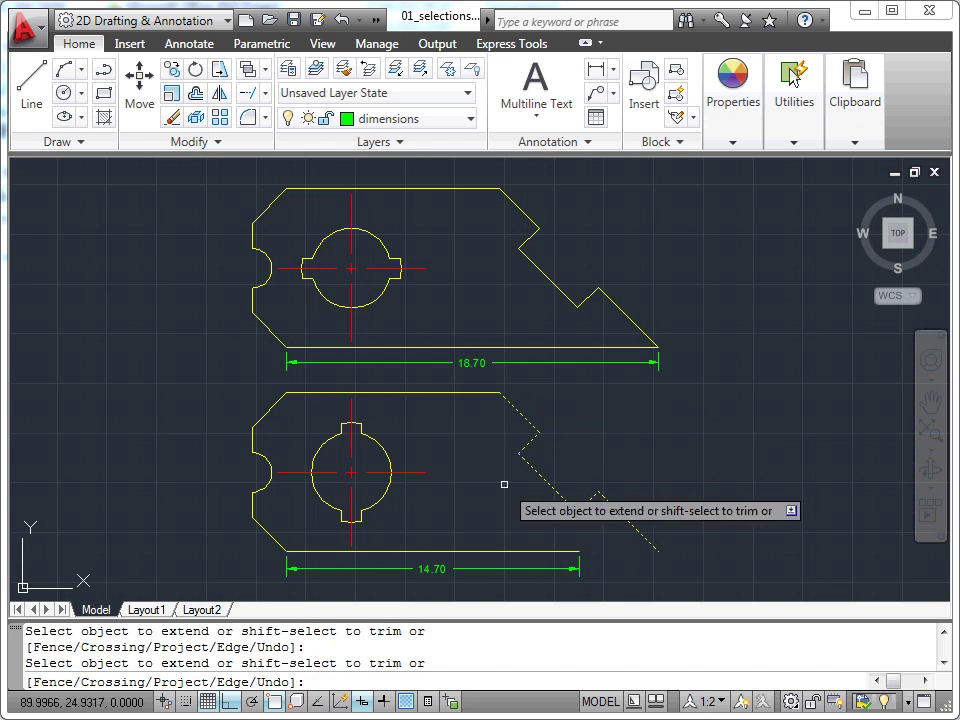
click(513, 549)
click(513, 549)
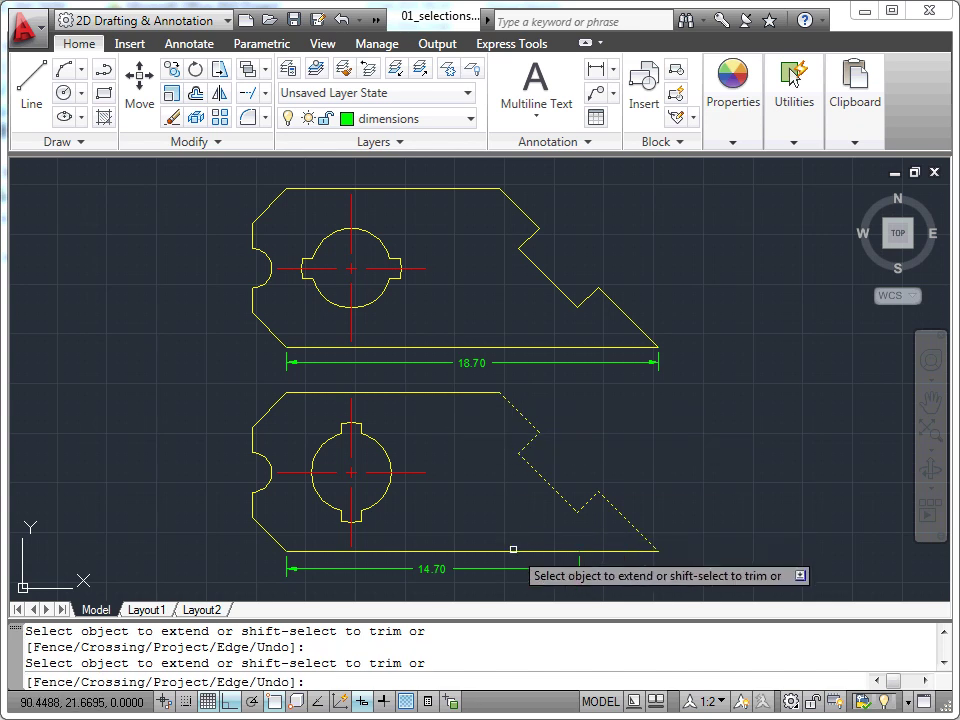
key(Return)
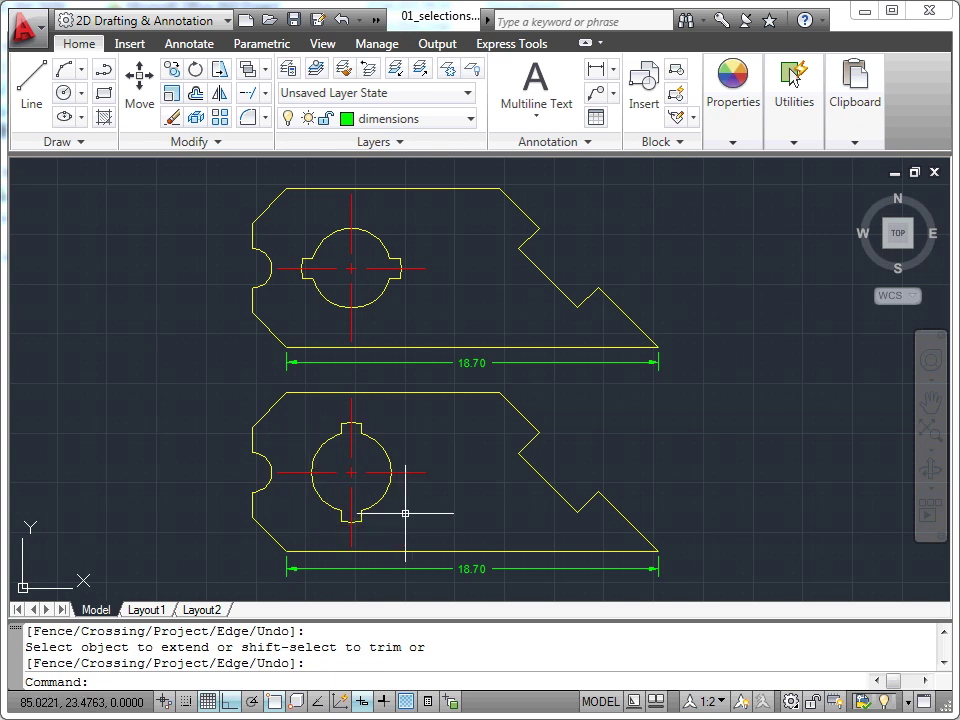
Rotate the lower plate's keyed hole and centre lines 90° about its centre
click(195, 70)
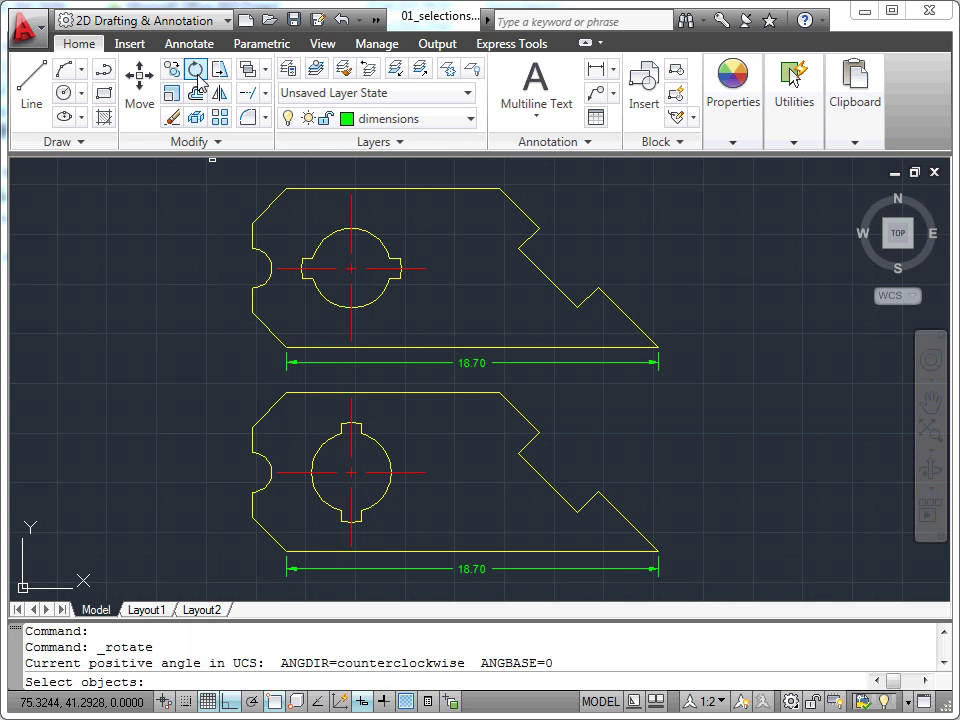
click(287, 411)
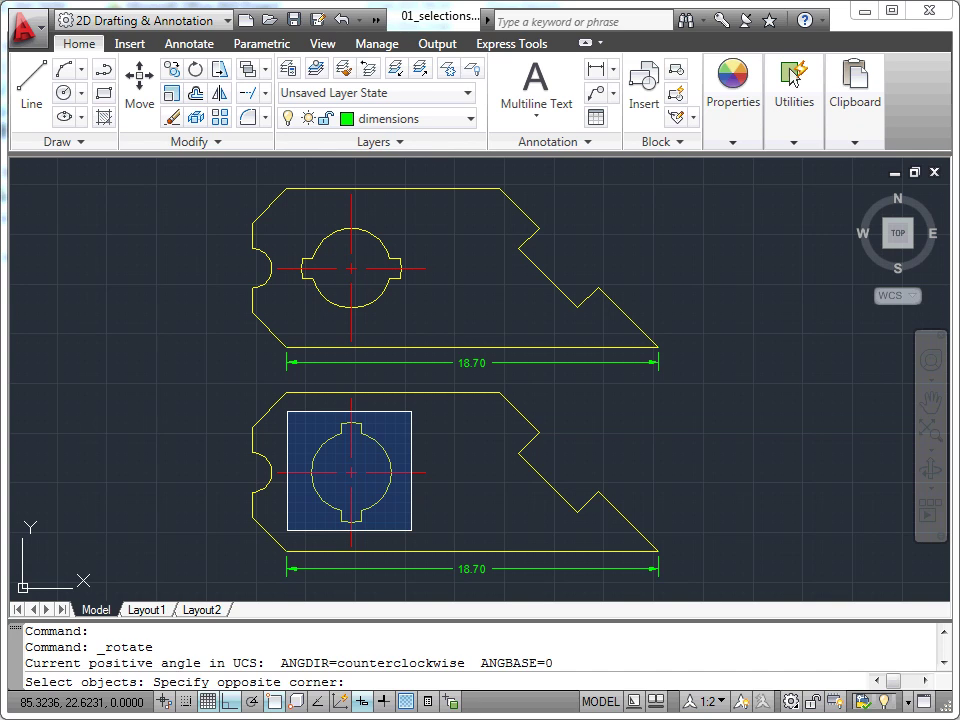
click(411, 530)
key(Return)
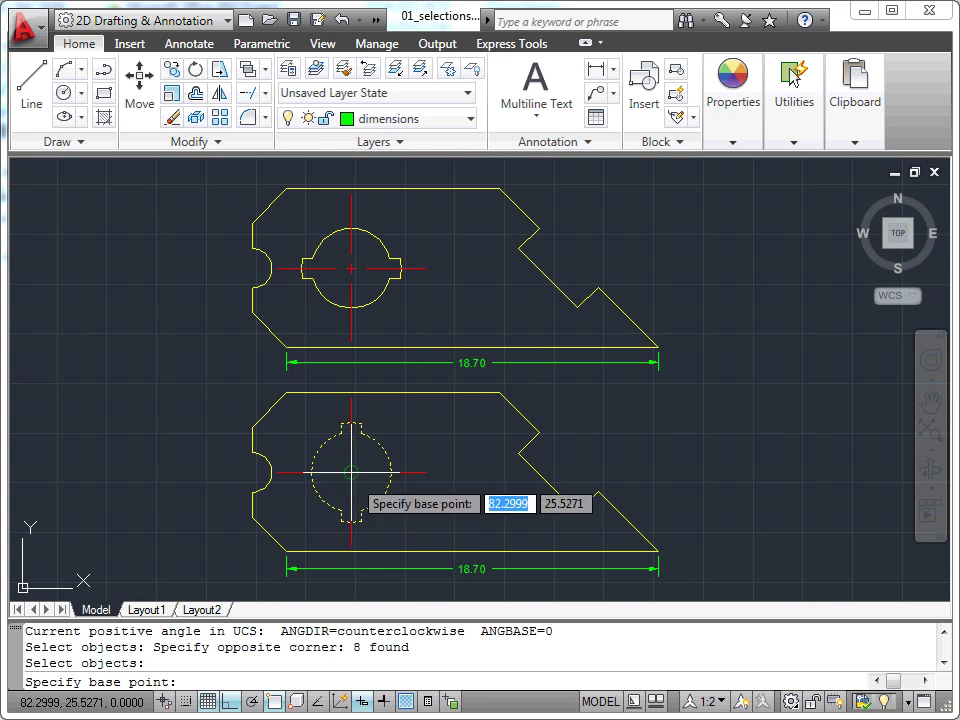
click(351, 472)
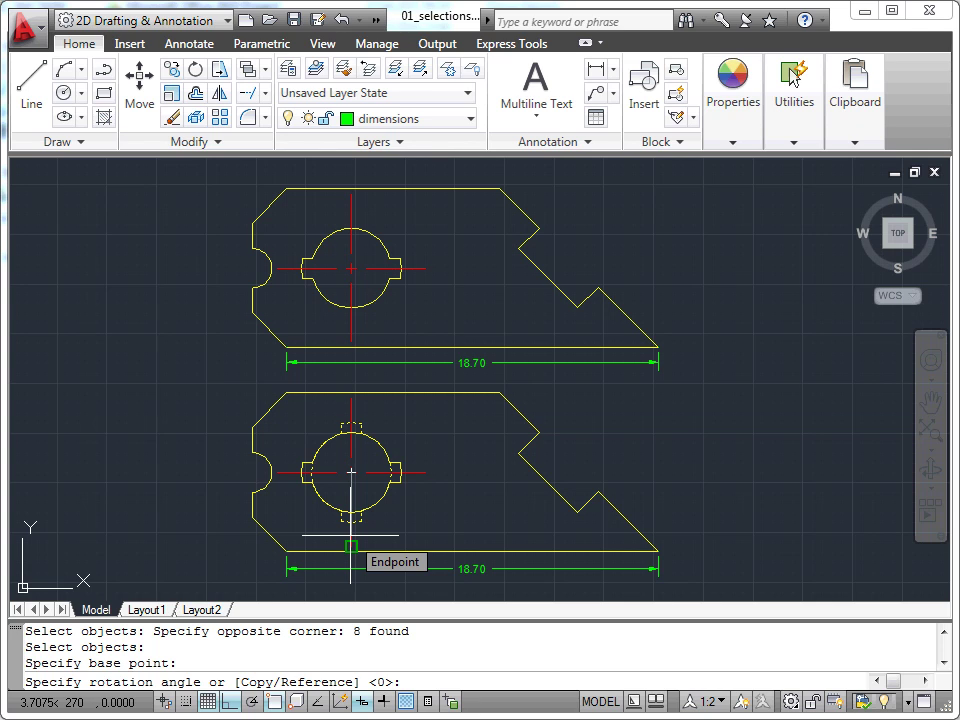
key(Return)
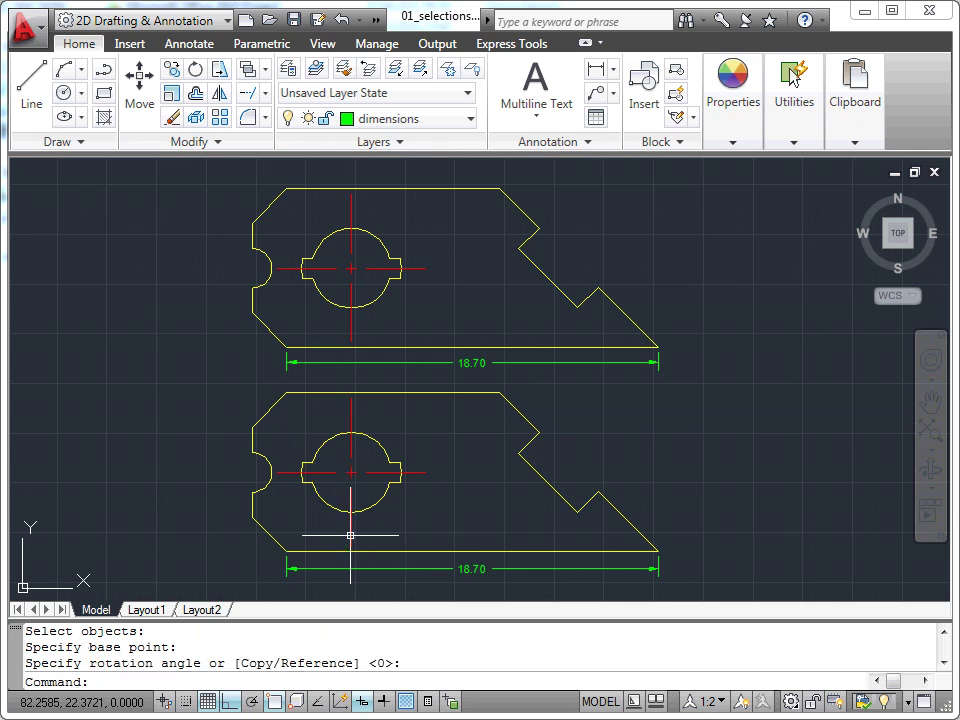